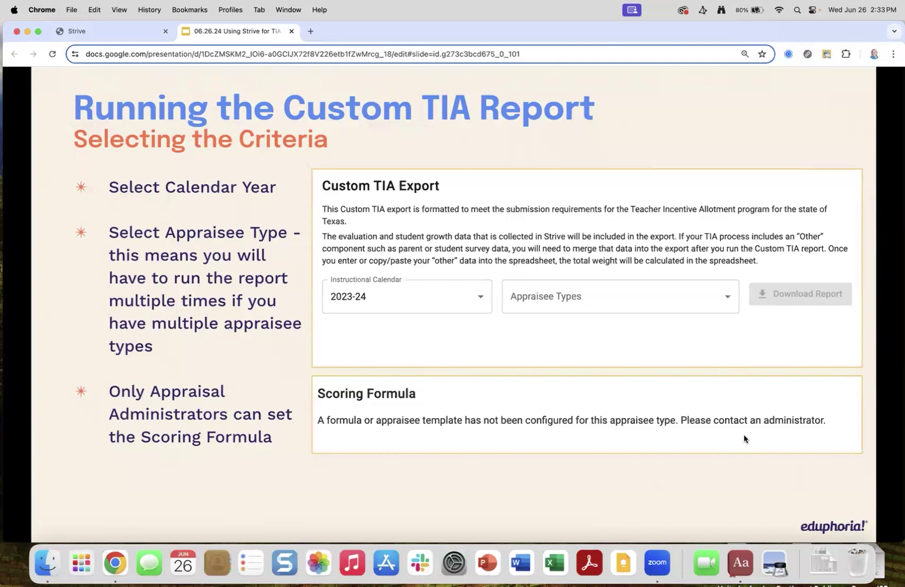
# - Show the Custom TIA Report slide about how the selections determine the weights
pyautogui.press('Right')
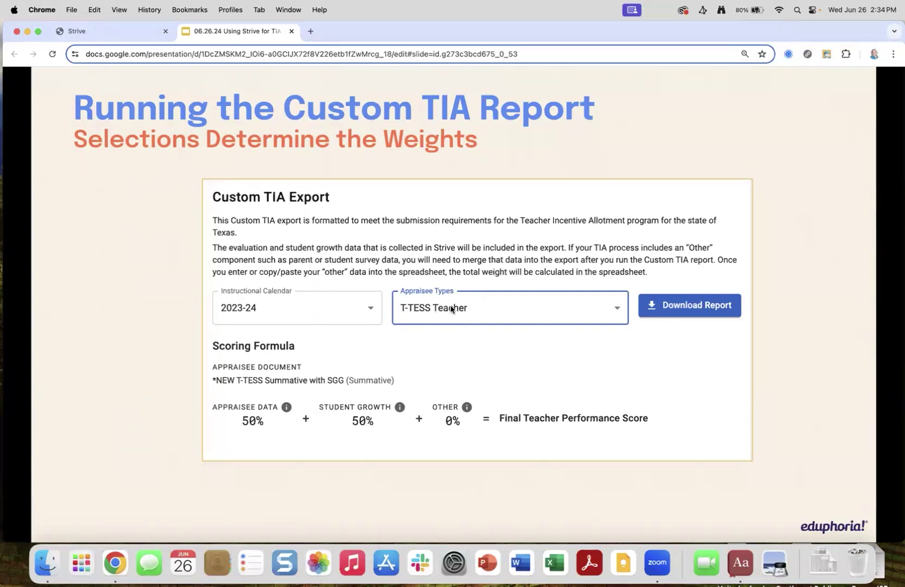
pyautogui.press('Left')
pyautogui.press('Right')
# - Switch to Strive and open the Import Users wizard in the Management application's user management
pyautogui.click(123, 30)
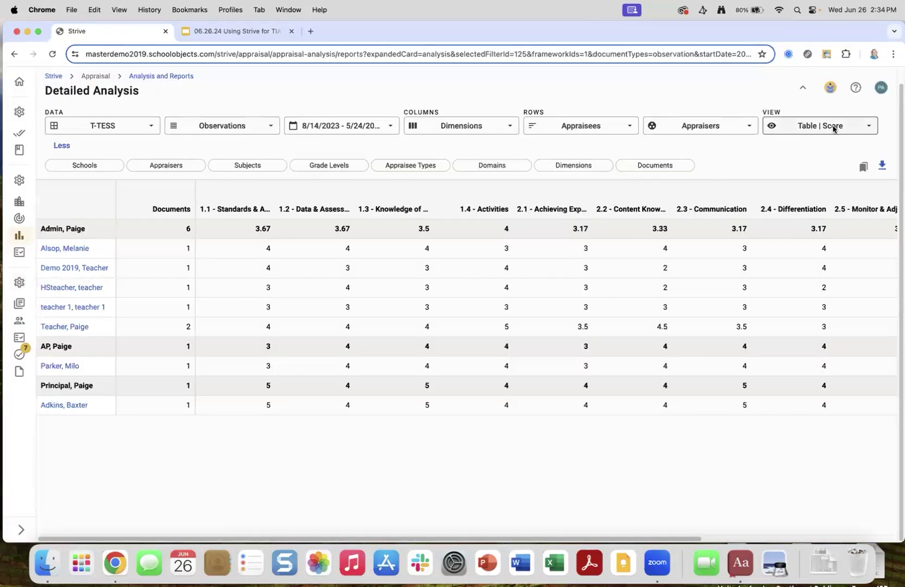
pyautogui.click(831, 89)
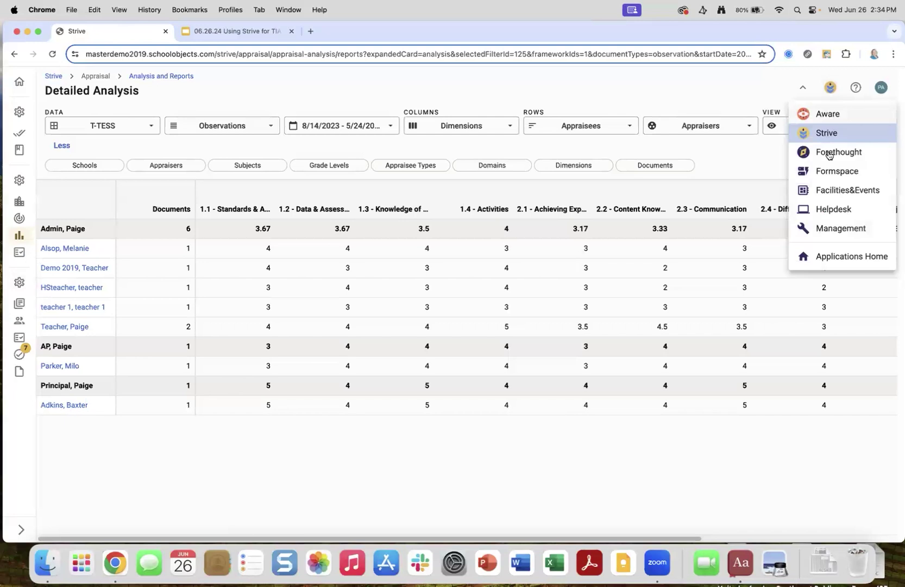
pyautogui.click(832, 229)
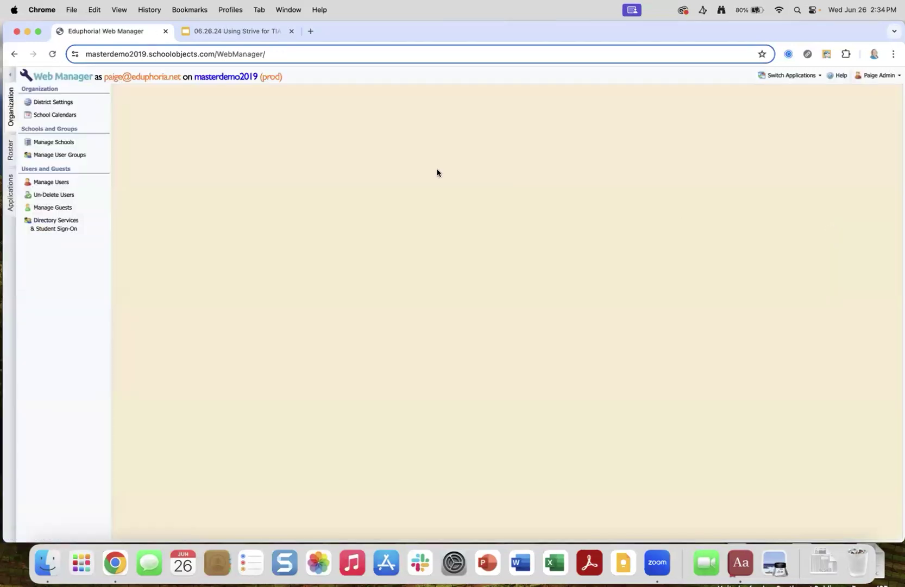
pyautogui.click(65, 185)
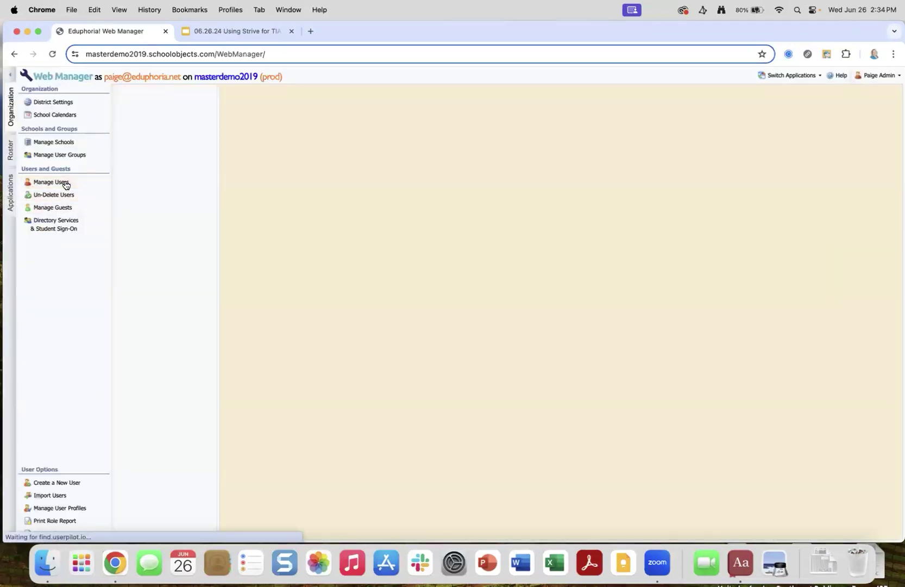
pyautogui.click(40, 496)
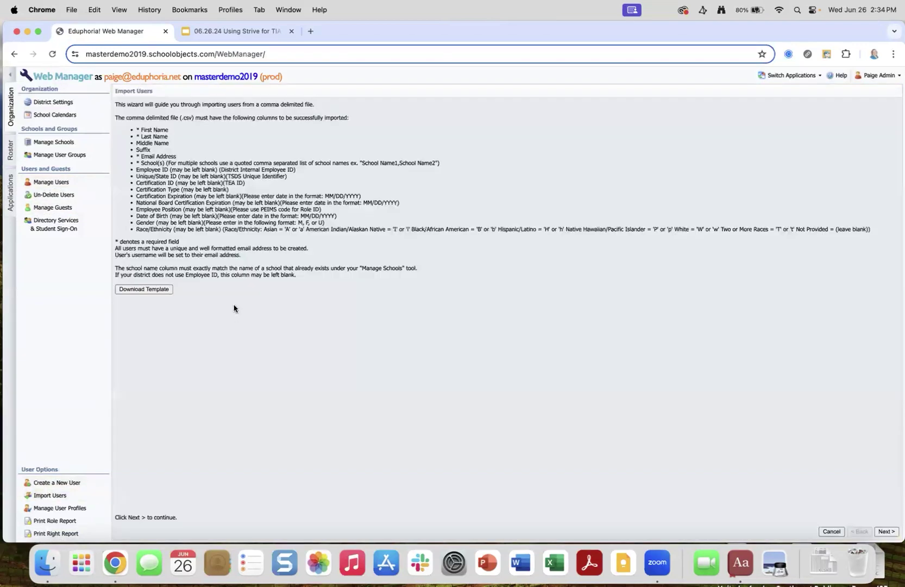
# - Examine the columns of the user import file, highlighting the three ID fields, Middle Name and Date of Birth
pyautogui.scroll(5, 234, 309)
pyautogui.scroll(3, 234, 308)
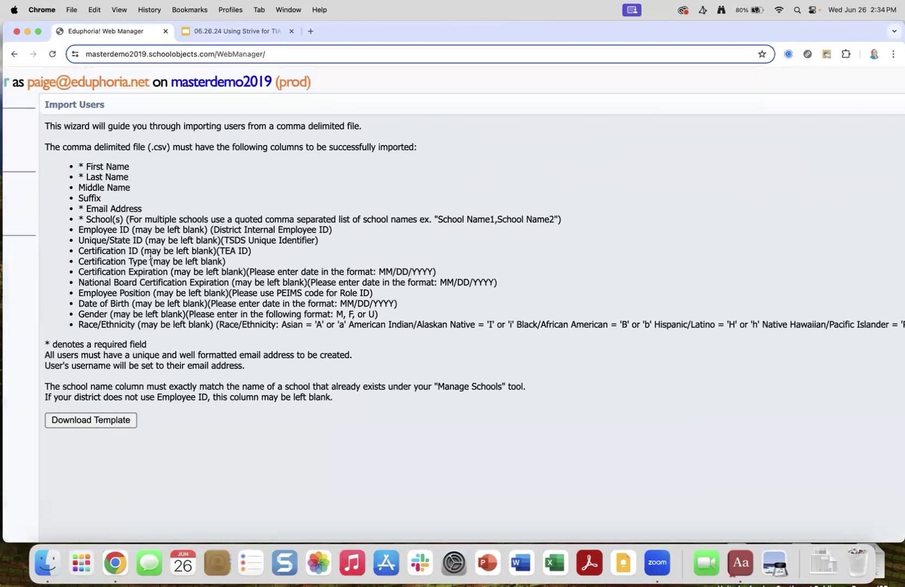
pyautogui.scroll(4, 150, 256)
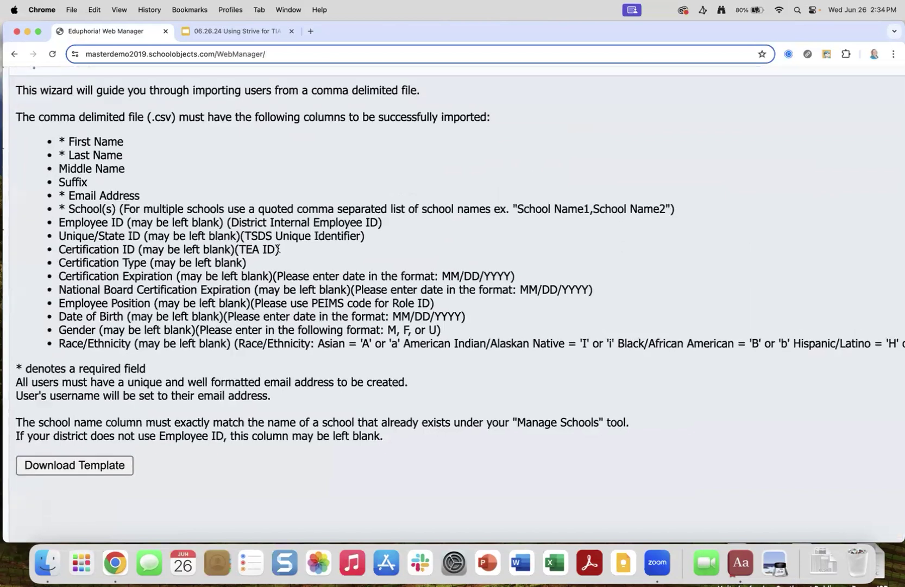
pyautogui.moveTo(278, 249); pyautogui.dragTo(48, 229)
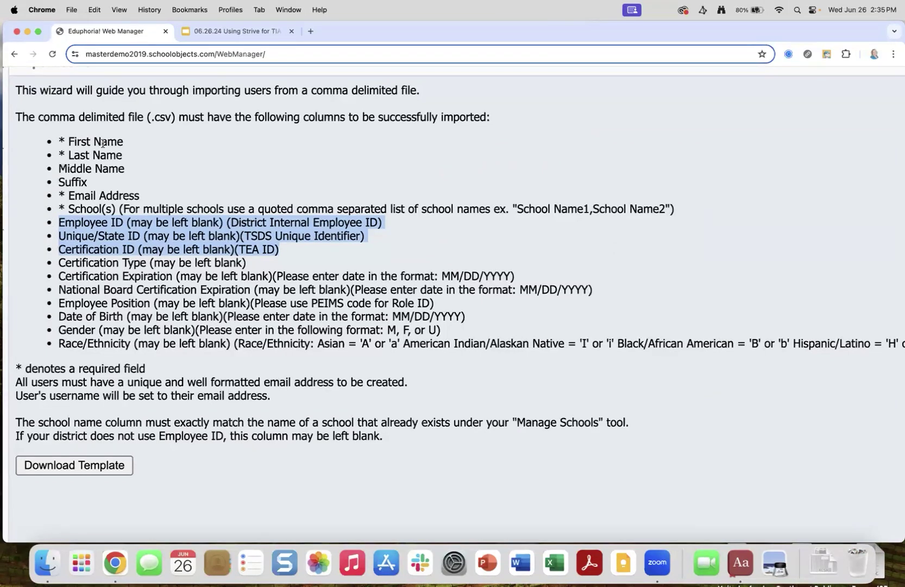
pyautogui.doubleClick(94, 169)
pyautogui.tripleClick(94, 169)
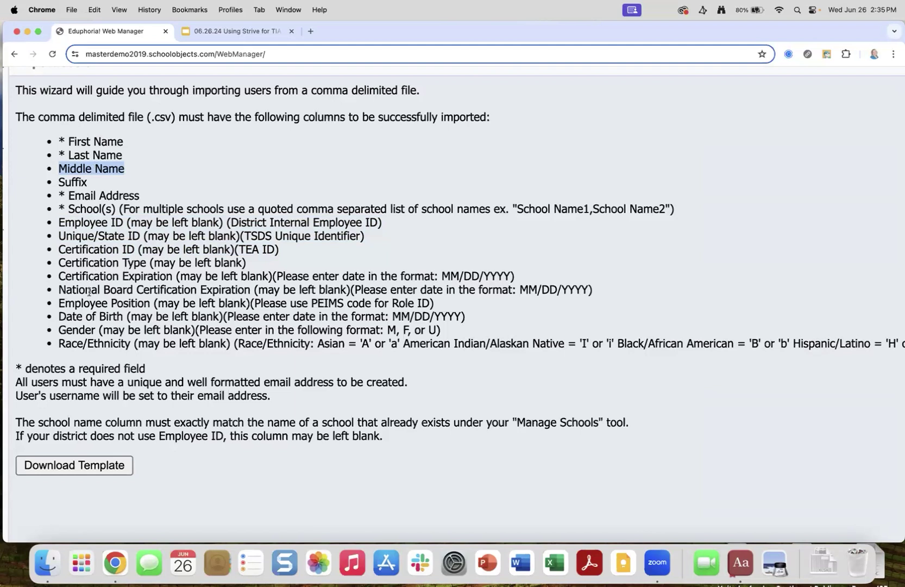
pyautogui.tripleClick(79, 316)
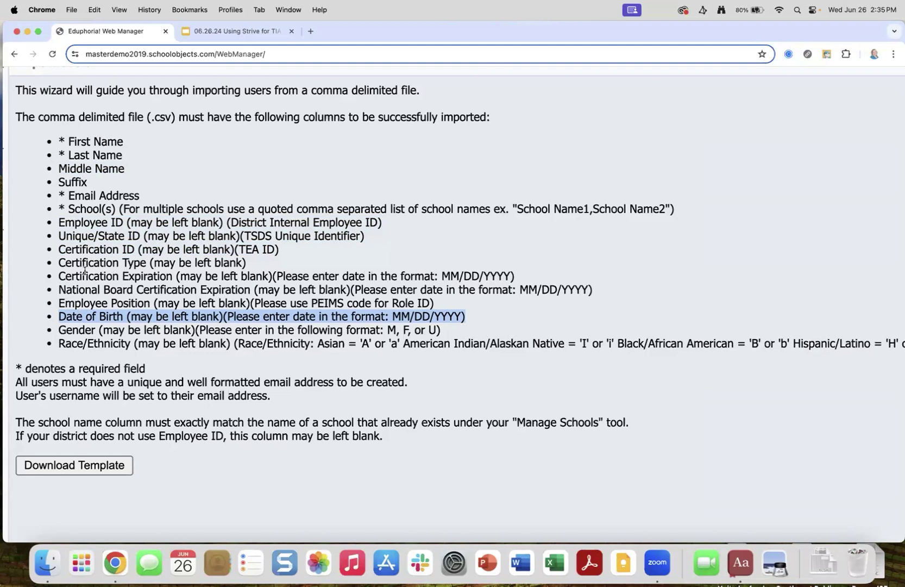
pyautogui.hscroll(-8, 85, 272)
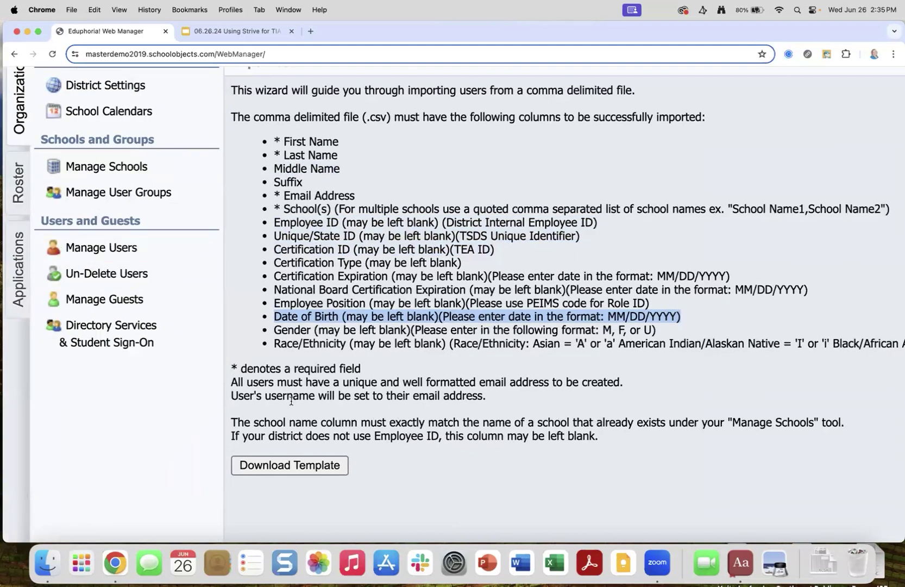
pyautogui.scroll(-1, 352, 303)
pyautogui.scroll(-3, 352, 304)
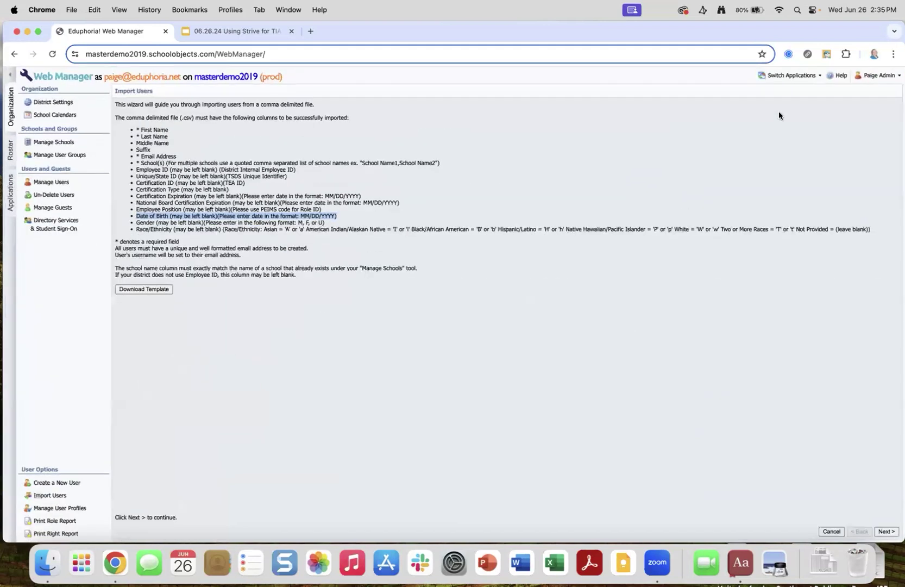
# - Return to Strive and set up the Custom TIA Export appraisal report for the **T-TESS Teacher v2 appraisee type
pyautogui.click(783, 76)
pyautogui.click(779, 151)
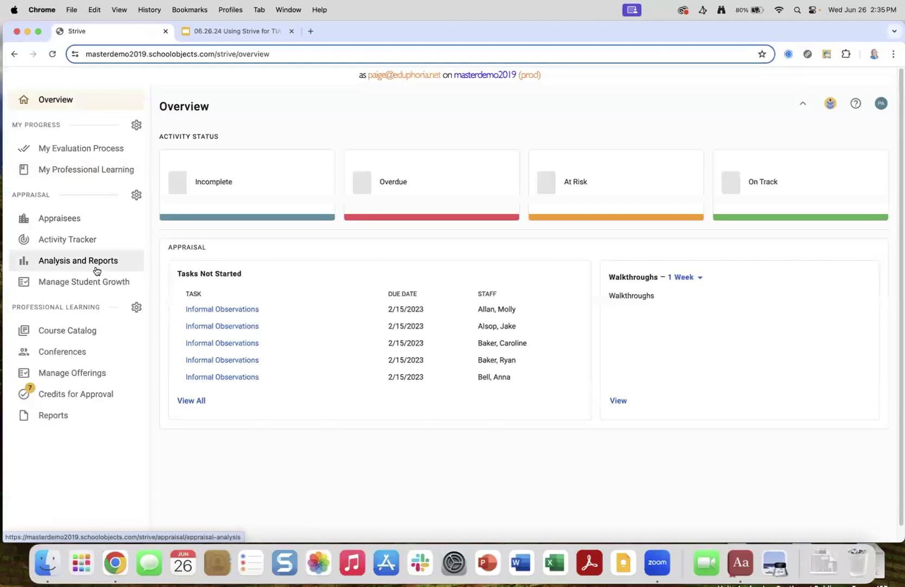
pyautogui.click(96, 270)
pyautogui.scroll(-4, 212, 471)
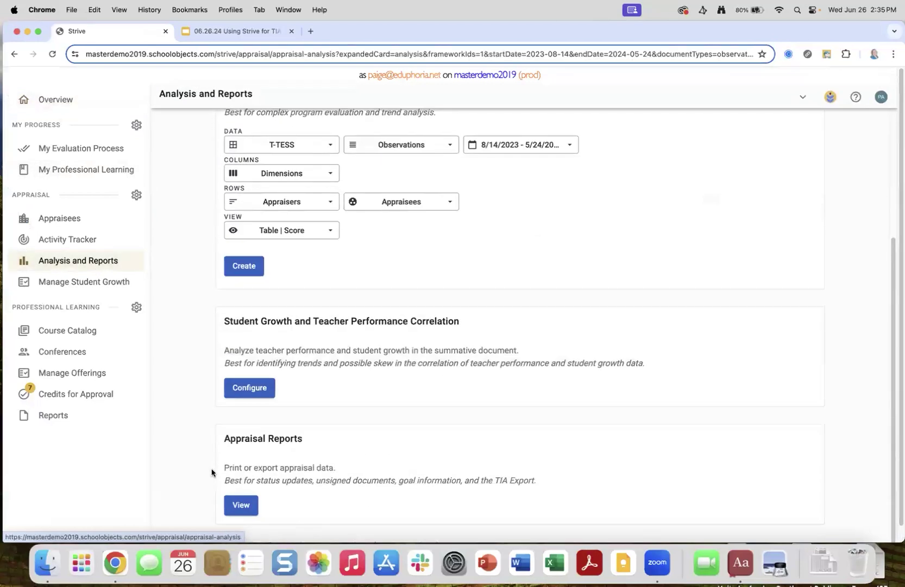
pyautogui.click(239, 502)
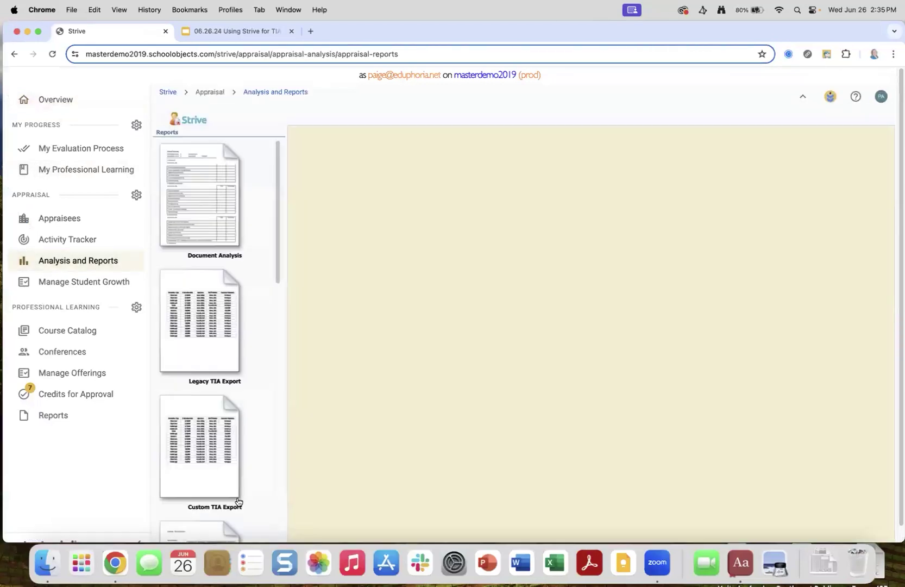
pyautogui.scroll(-1, 197, 422)
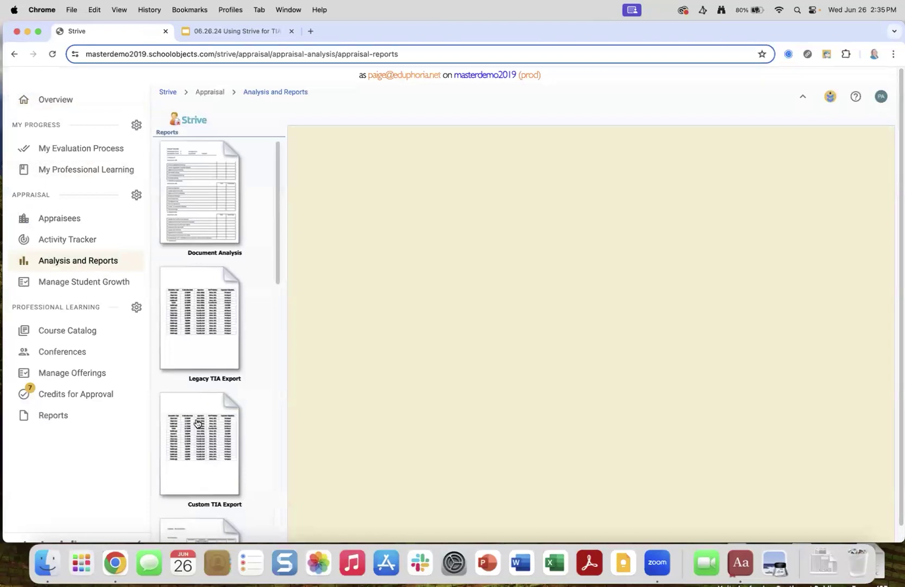
pyautogui.scroll(-3, 197, 423)
pyautogui.click(202, 391)
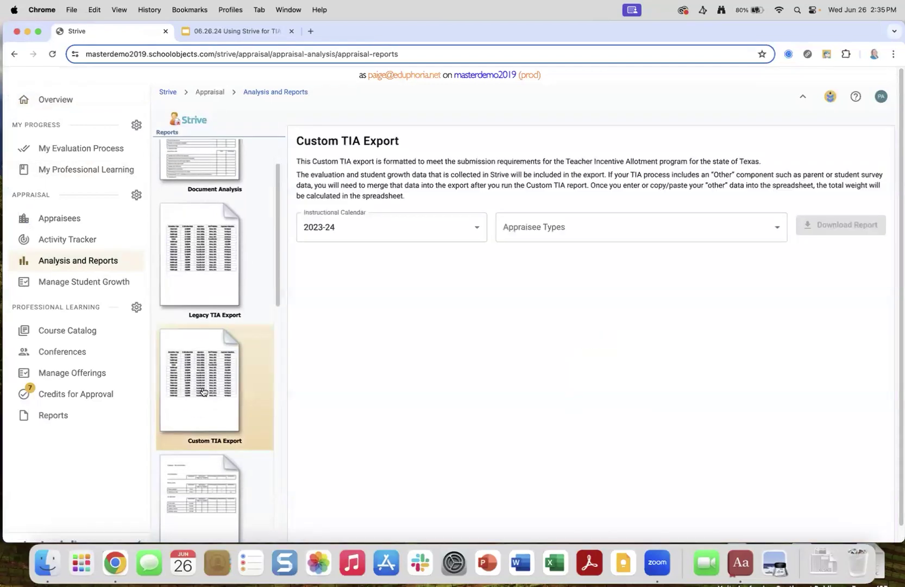
pyautogui.click(505, 230)
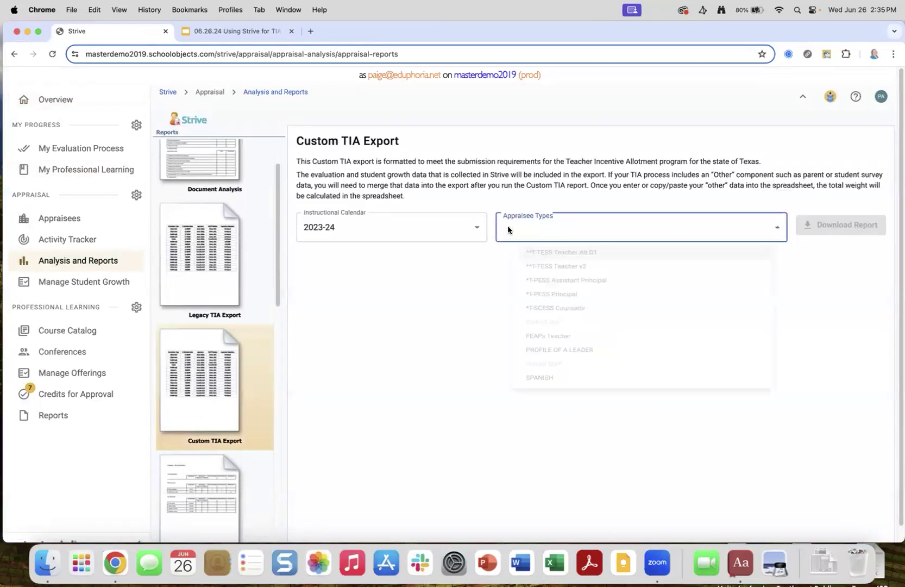
pyautogui.click(535, 275)
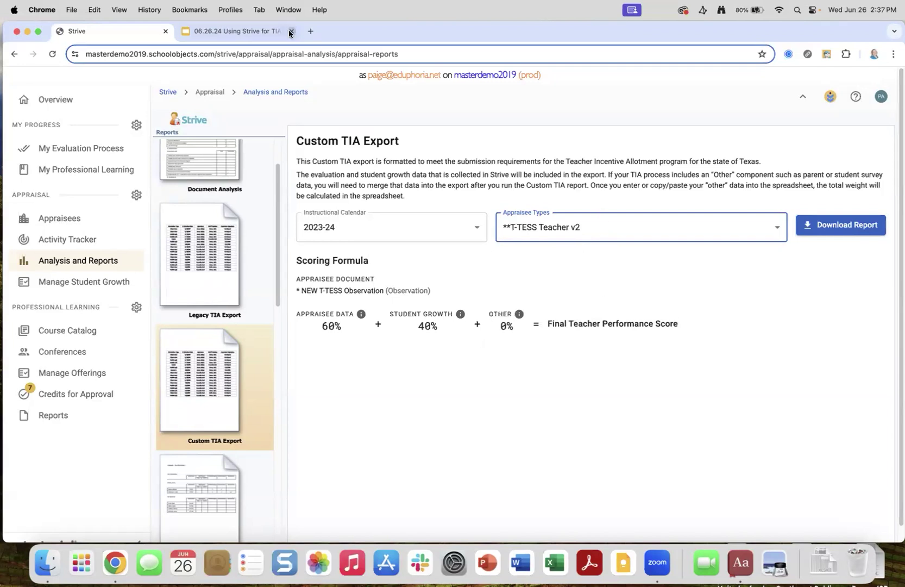
# - Advance the presentation to the Final questions slide and return to the Custom TIA Export in Strive
pyautogui.click(267, 34)
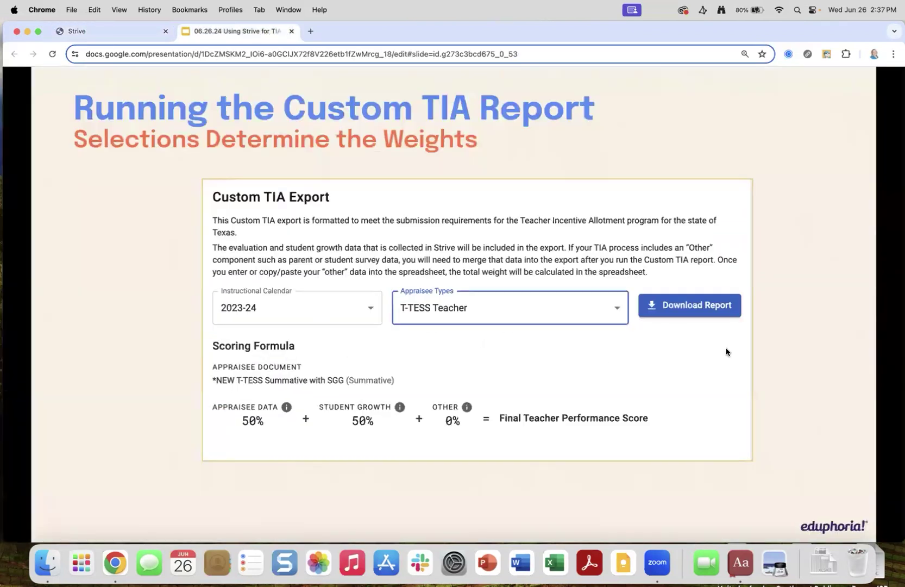
pyautogui.press('Right')
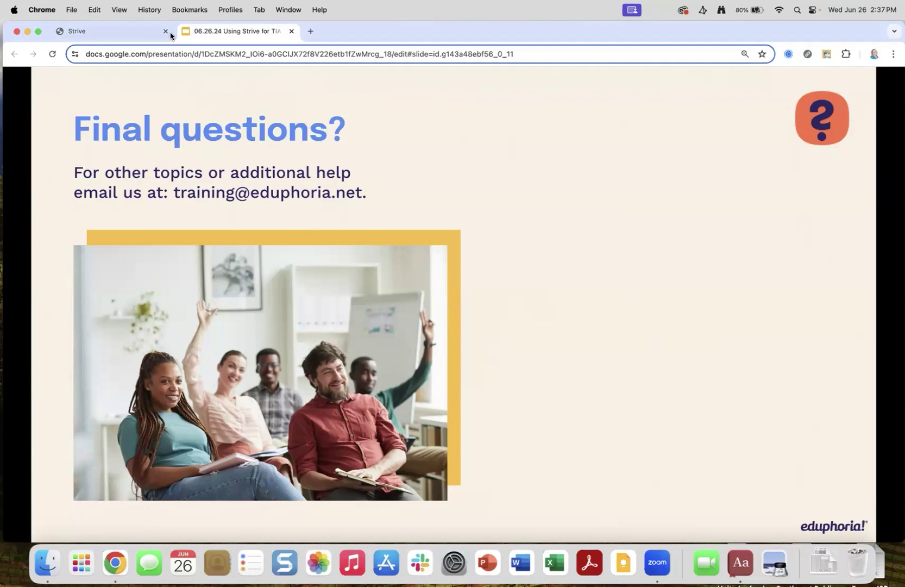
pyautogui.click(142, 31)
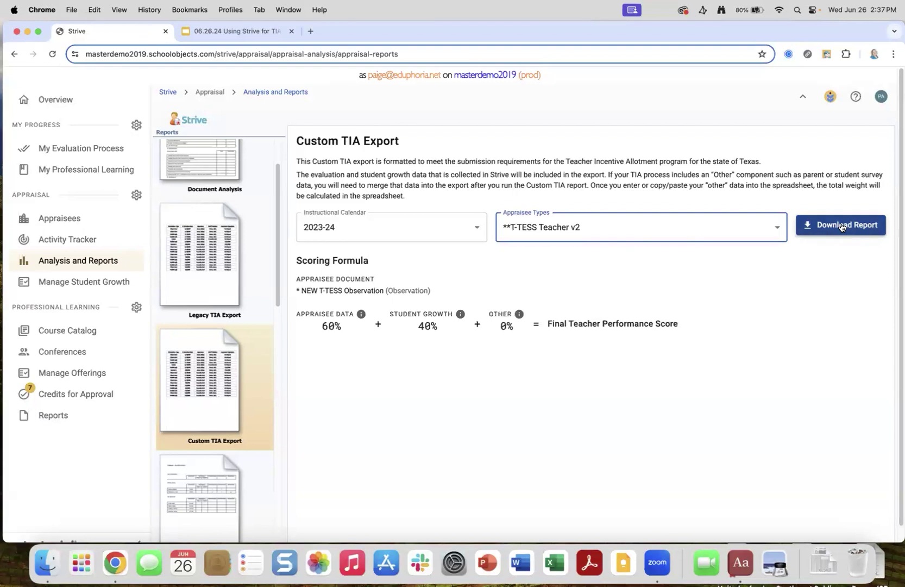
# - Download the Custom TIA report for **T-TESS Teacher v2 and open the downloaded file in Excel
pyautogui.click(768, 228)
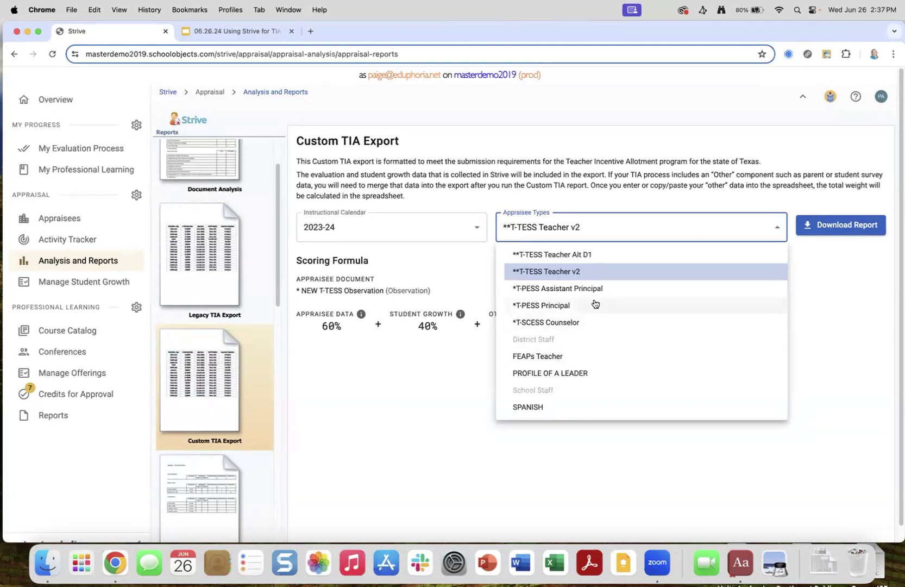
pyautogui.click(559, 273)
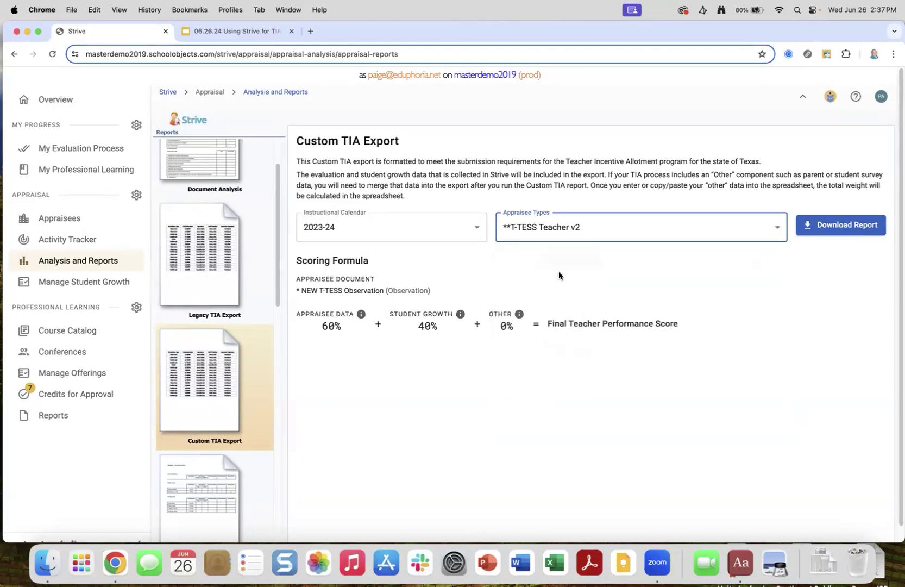
pyautogui.click(825, 224)
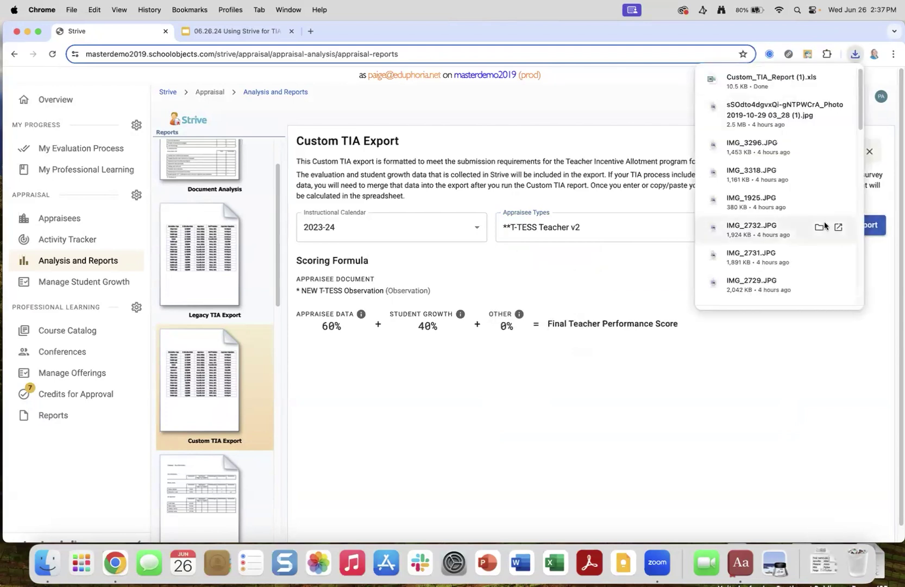
pyautogui.click(770, 87)
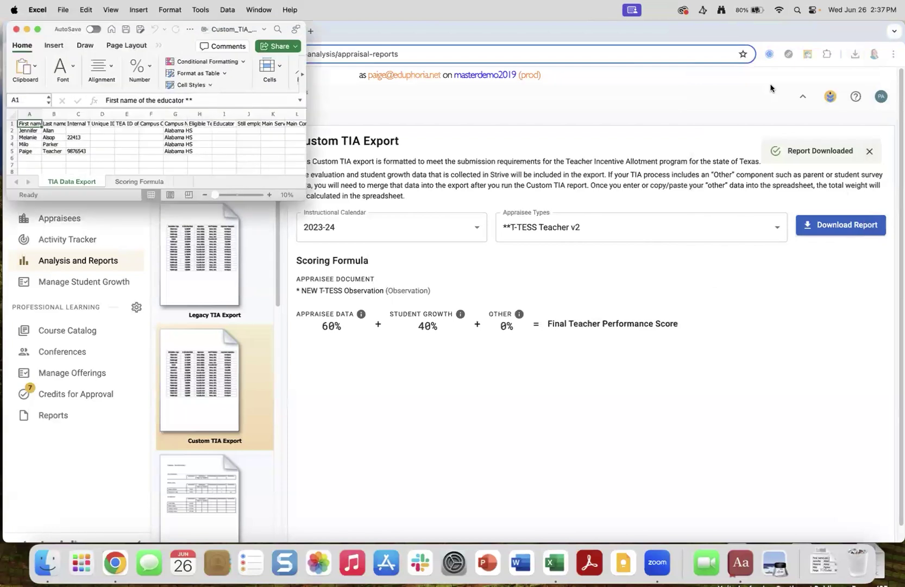
# - Enlarge the workbook window, then set cell A1 to font size 14 and fit column A to its contents
pyautogui.moveTo(301, 199); pyautogui.dragTo(630, 363)
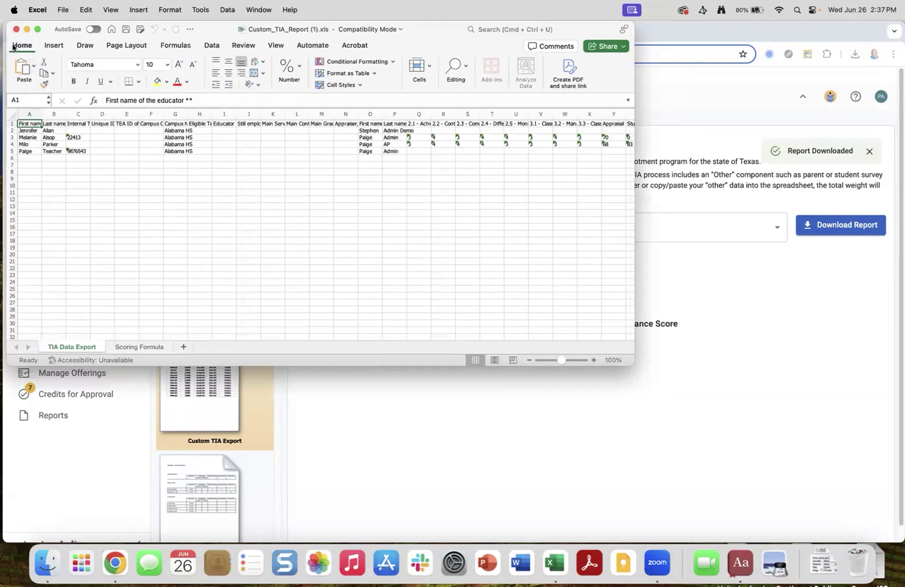
pyautogui.click(166, 64)
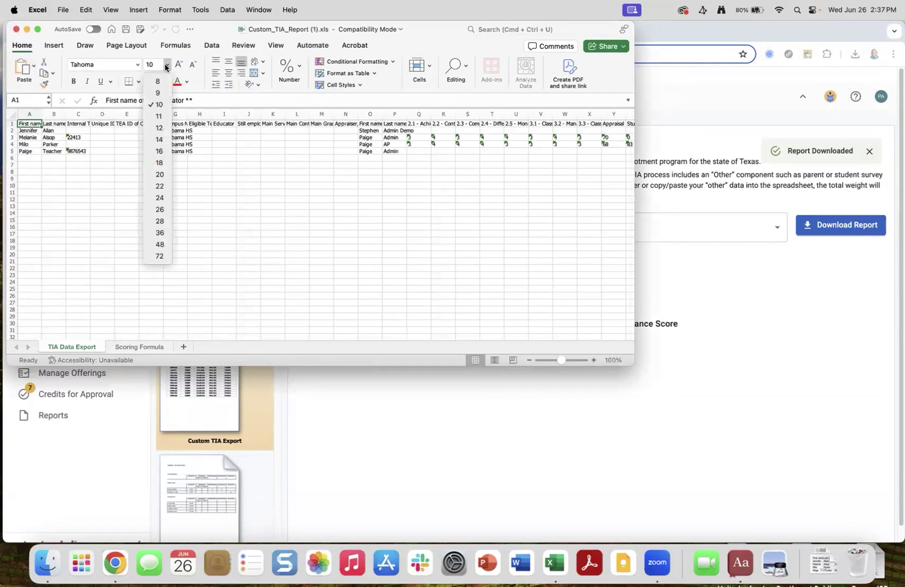
pyautogui.click(160, 139)
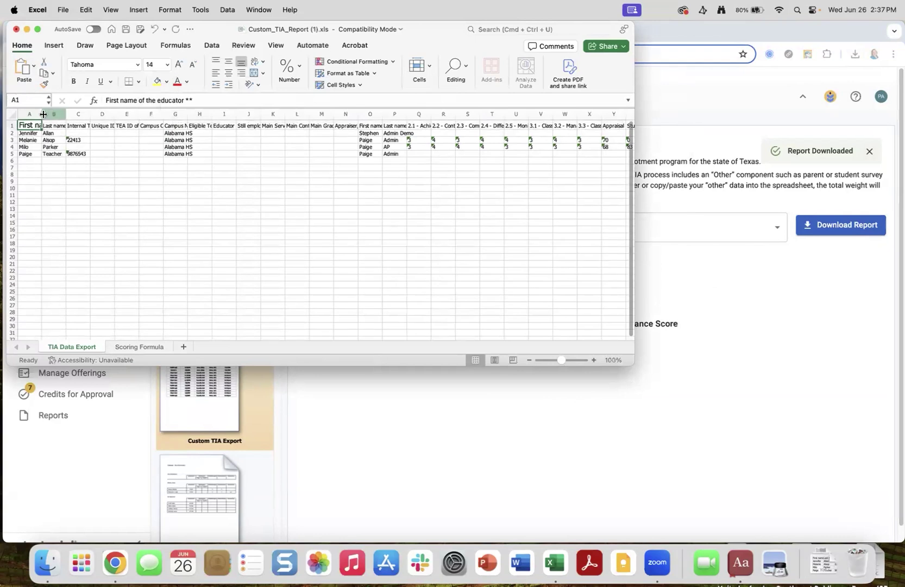
pyautogui.doubleClick(42, 114)
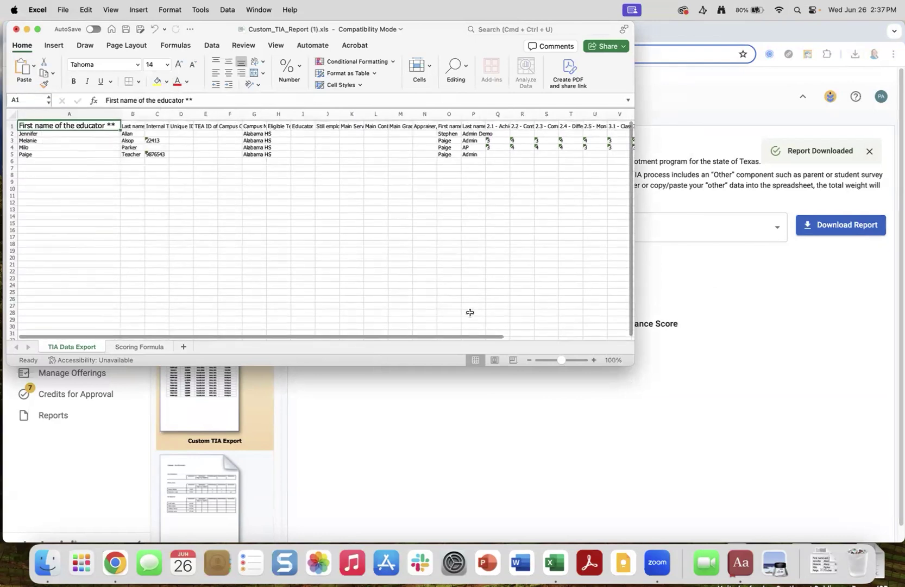
# - Fit all columns of the enlarged TIA Data Export sheet to their contents and select the ID columns C to E
pyautogui.moveTo(631, 361); pyautogui.dragTo(891, 531)
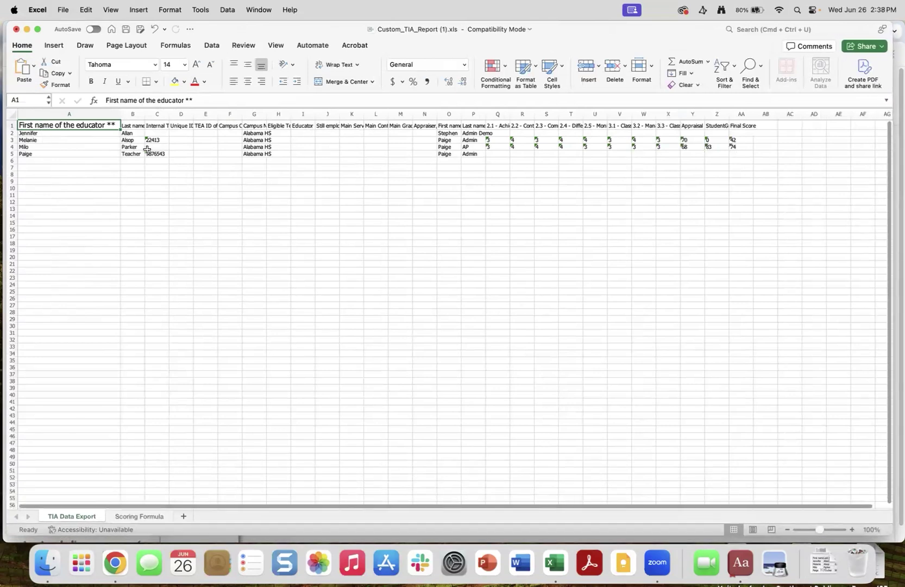
pyautogui.click(12, 114)
pyautogui.doubleClick(115, 118)
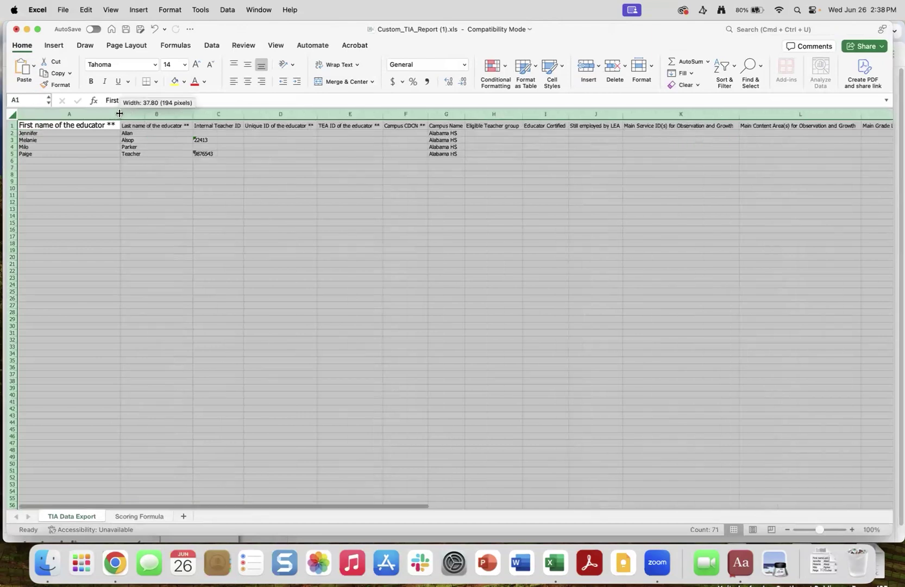
pyautogui.click(228, 187)
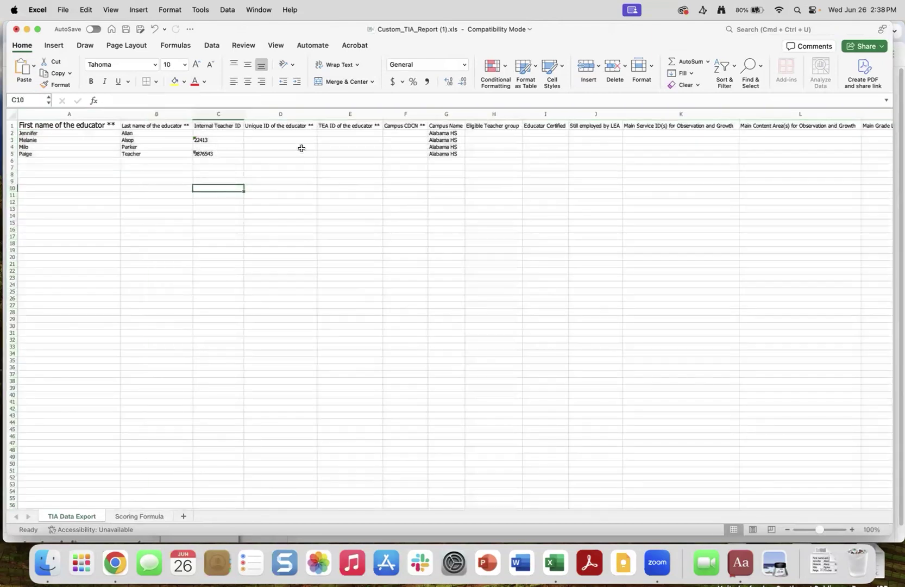
pyautogui.moveTo(227, 116); pyautogui.dragTo(320, 120)
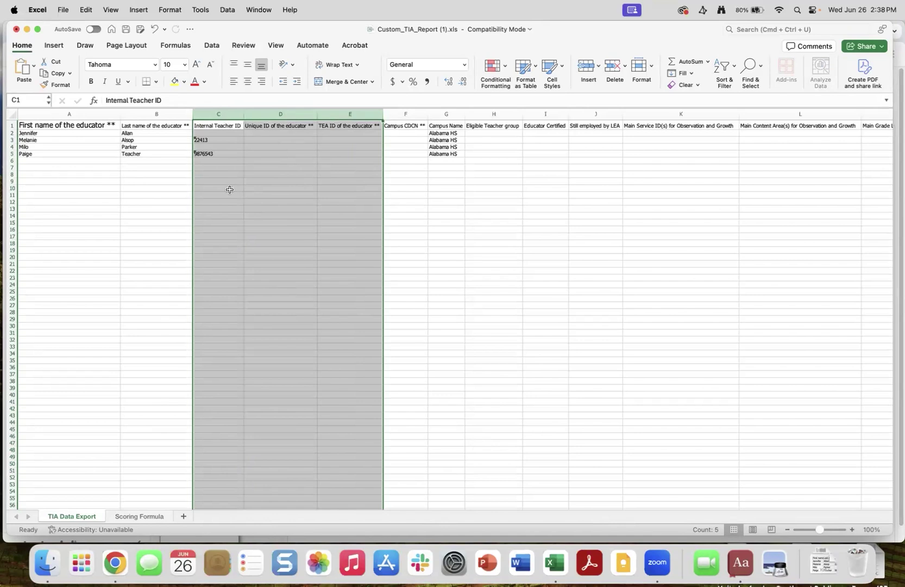
# - Highlight the Campus CDCN column, then the columns from Eligible Teacher group to Still employed by LEA
pyautogui.scroll(-1, 234, 188)
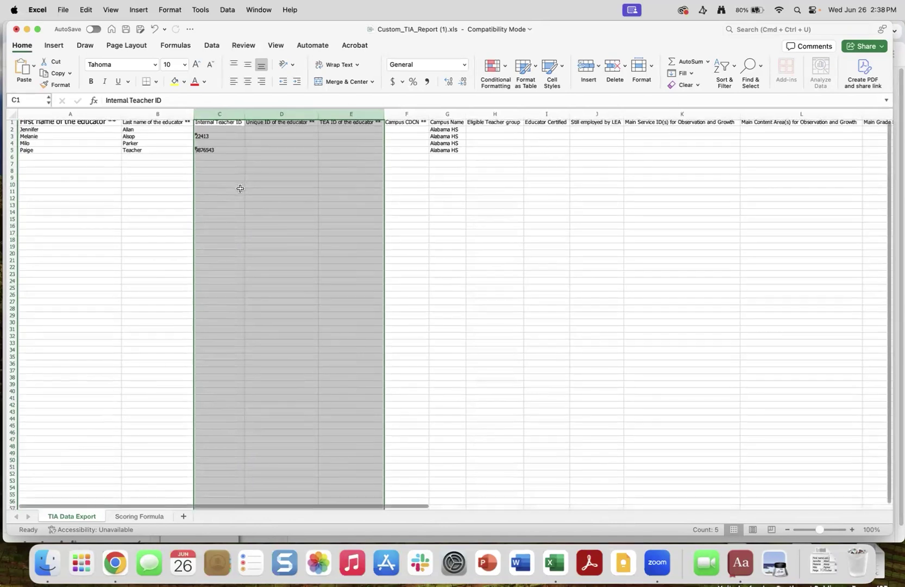
pyautogui.click(390, 116)
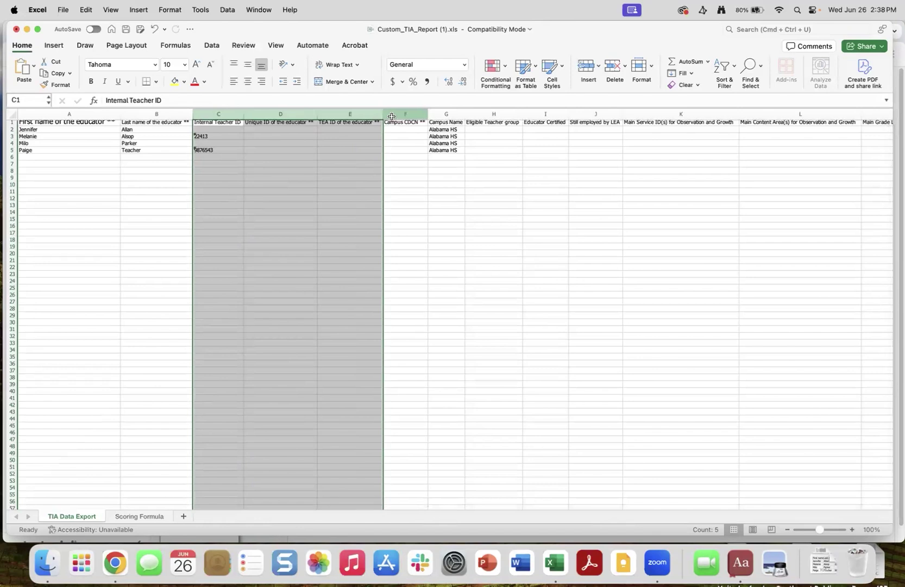
pyautogui.hscroll(-2, 283, 206)
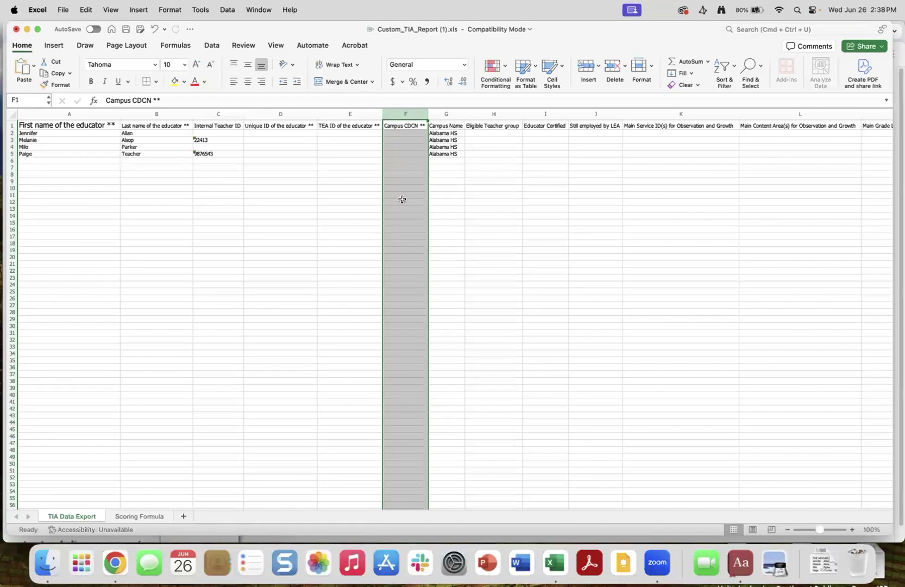
pyautogui.click(499, 117)
pyautogui.moveTo(499, 117); pyautogui.dragTo(571, 113)
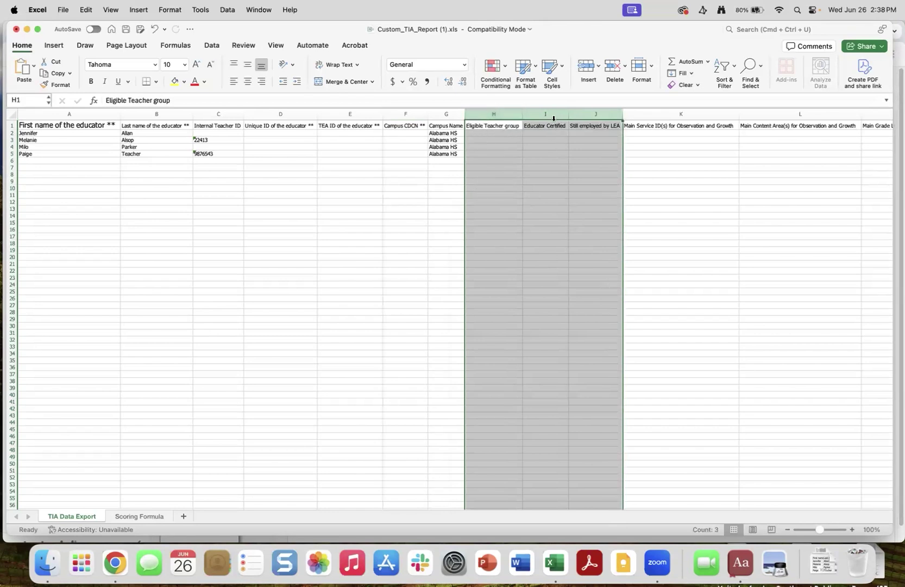
# - Highlight the Main Content Area(s) and Main Grade Level(s) columns, then the Main Service ID(s) for Observation and Growth column
pyautogui.hscroll(8, 644, 161)
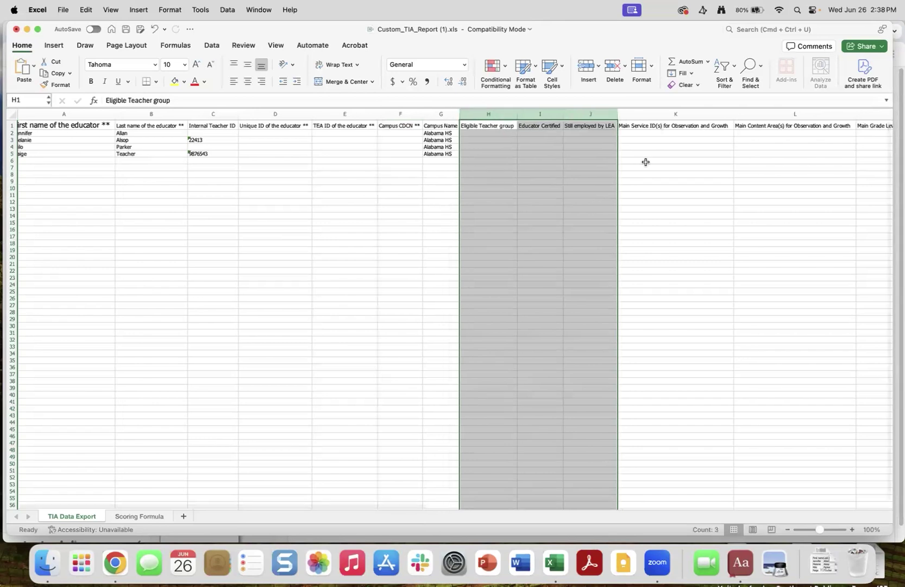
pyautogui.click(591, 166)
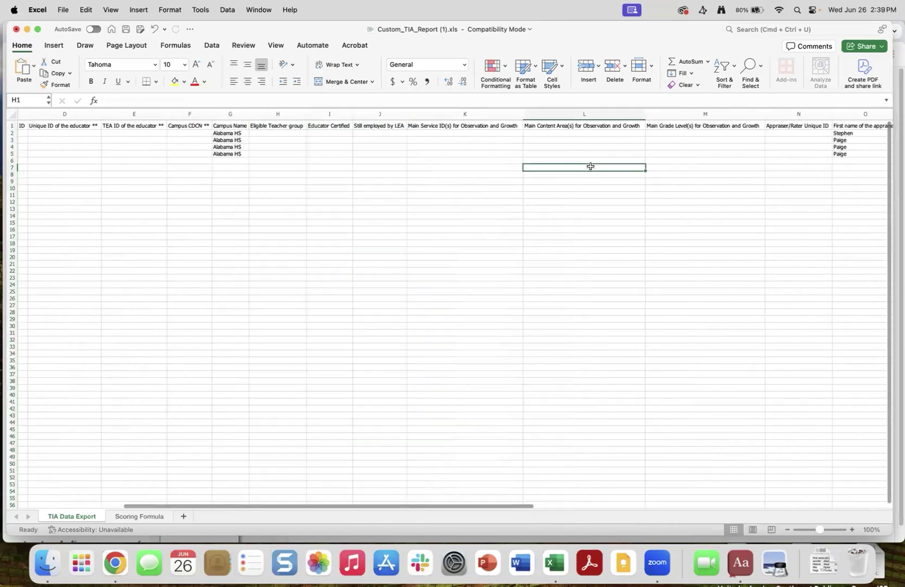
pyautogui.moveTo(663, 116); pyautogui.dragTo(625, 115)
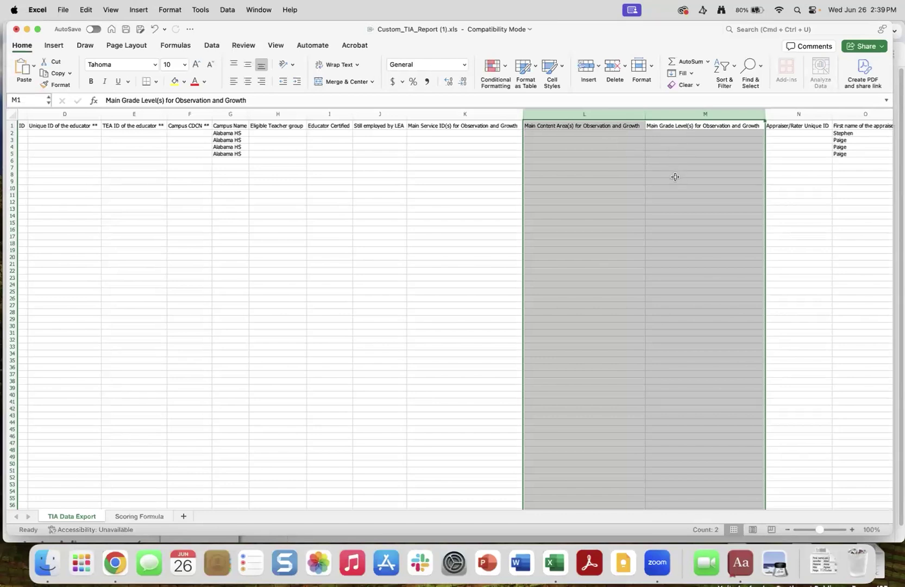
pyautogui.keyDown('shift'); pyautogui.click(484, 121); pyautogui.keyUp('shift')
pyautogui.click(482, 120)
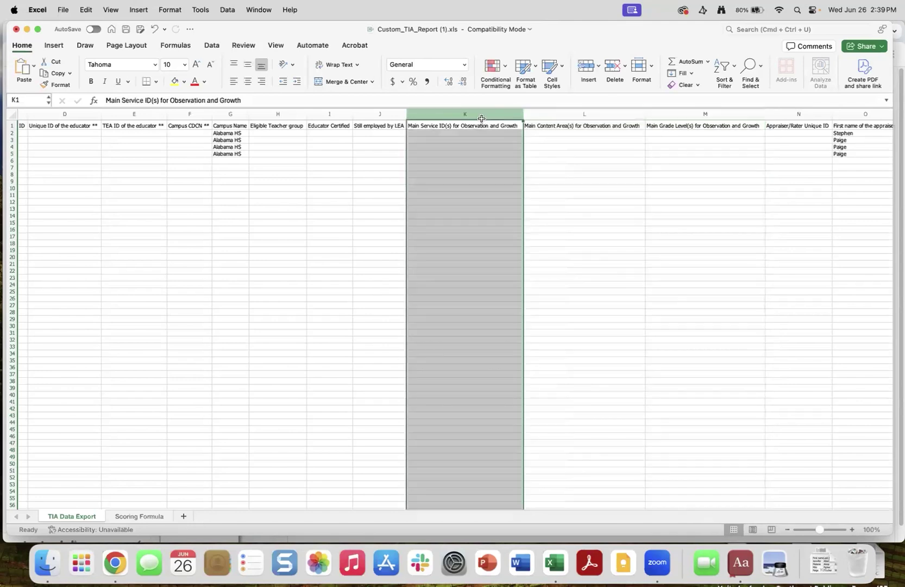
pyautogui.moveTo(481, 119); pyautogui.dragTo(548, 109)
pyautogui.click(548, 109)
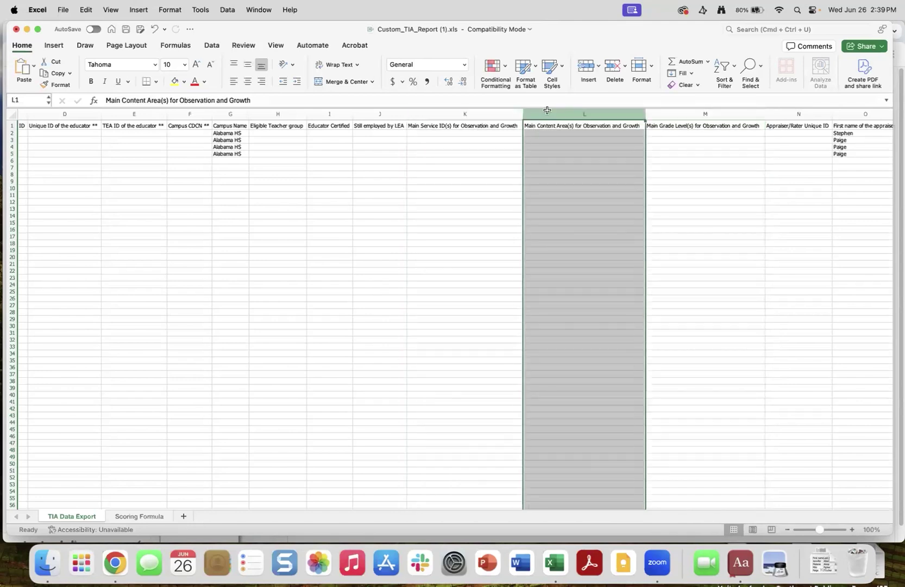
pyautogui.click(497, 112)
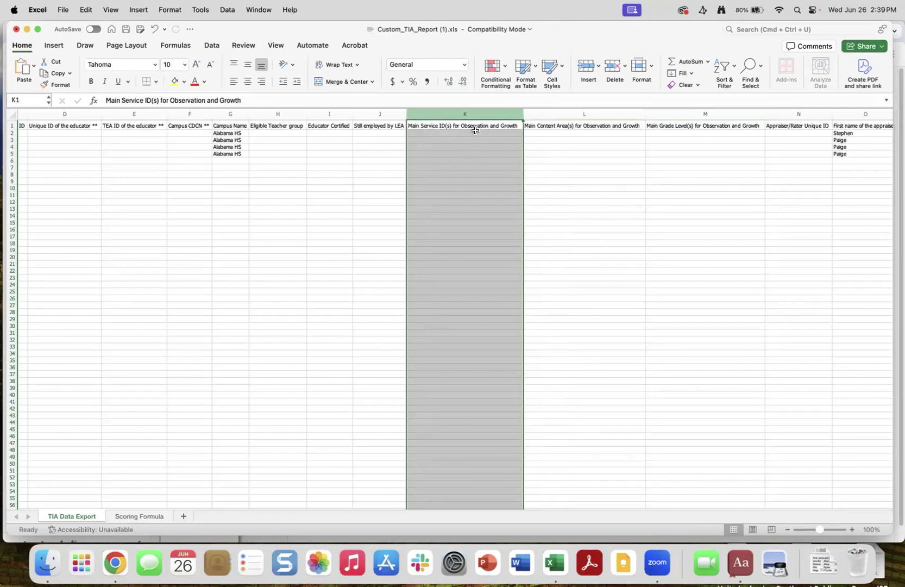
# - Highlight the Appraiser/Rater Unique ID column in the TIA Data Export sheet
pyautogui.hscroll(5, 624, 167)
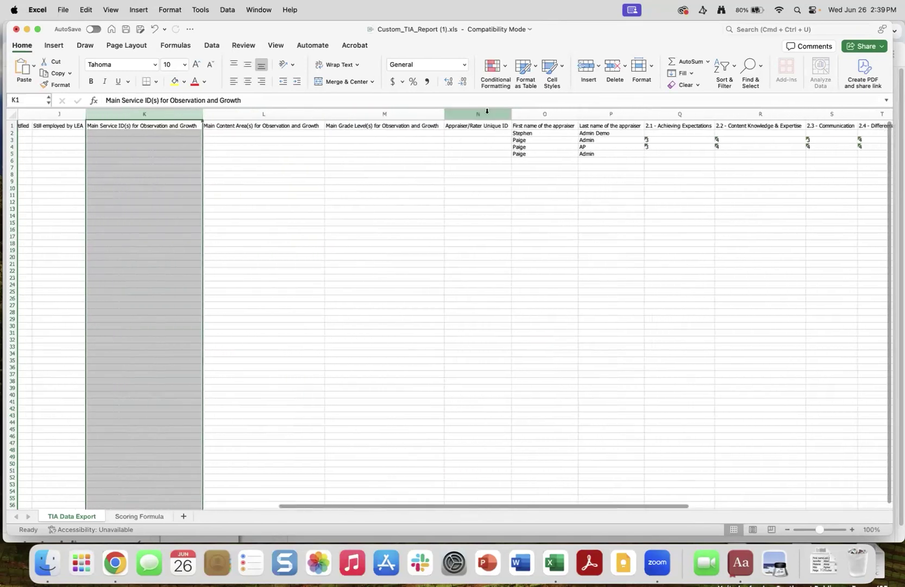
pyautogui.click(486, 113)
pyautogui.hscroll(3, 566, 175)
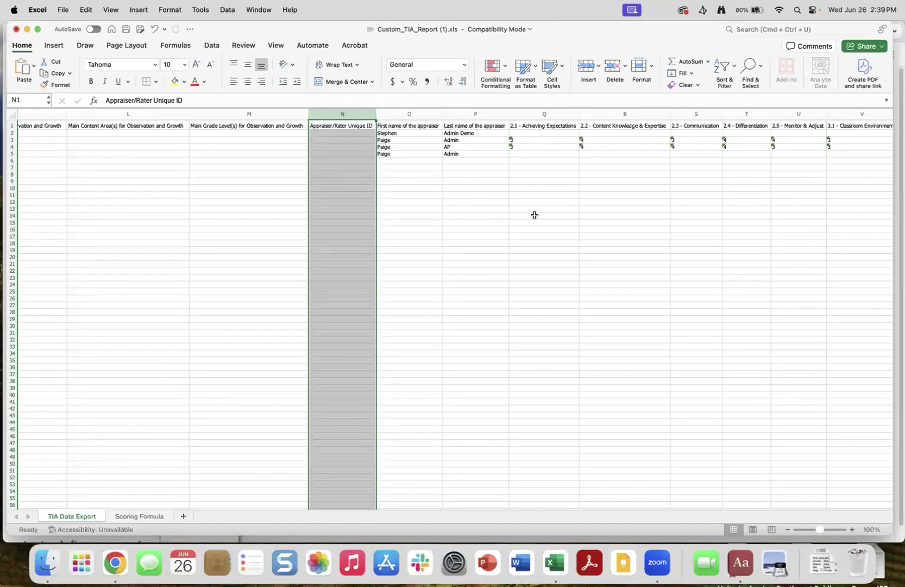
# - Examine the rubric score columns 2.1 to 3.3 and the Appraisal, StudentGrowth and Final Score columns
pyautogui.hscroll(5, 527, 220)
pyautogui.hscroll(2, 523, 227)
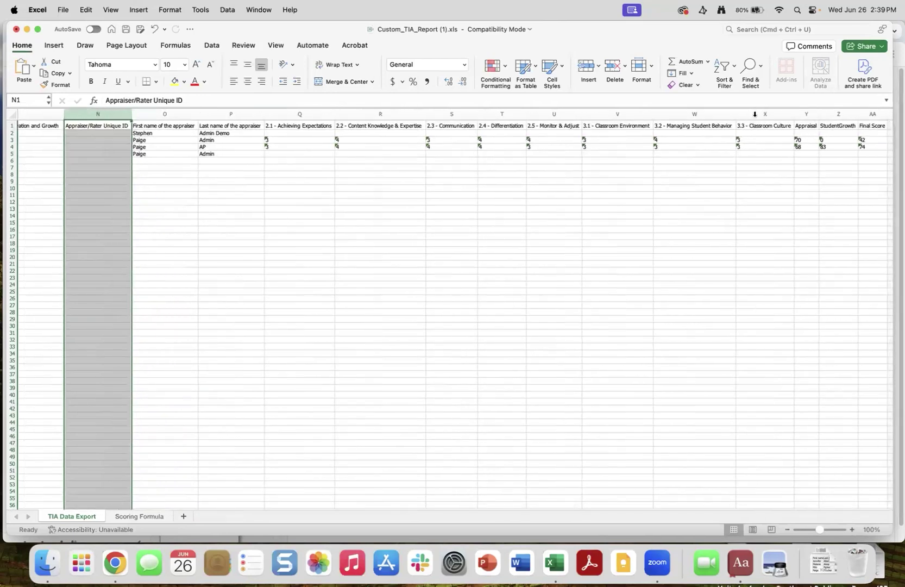
pyautogui.hscroll(3, 743, 280)
pyautogui.hscroll(4, 742, 280)
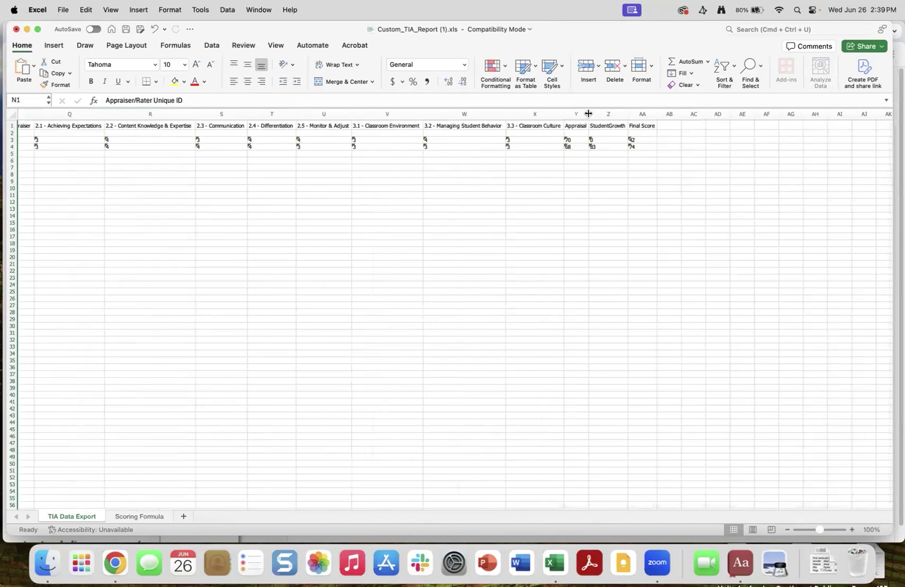
pyautogui.click(588, 113)
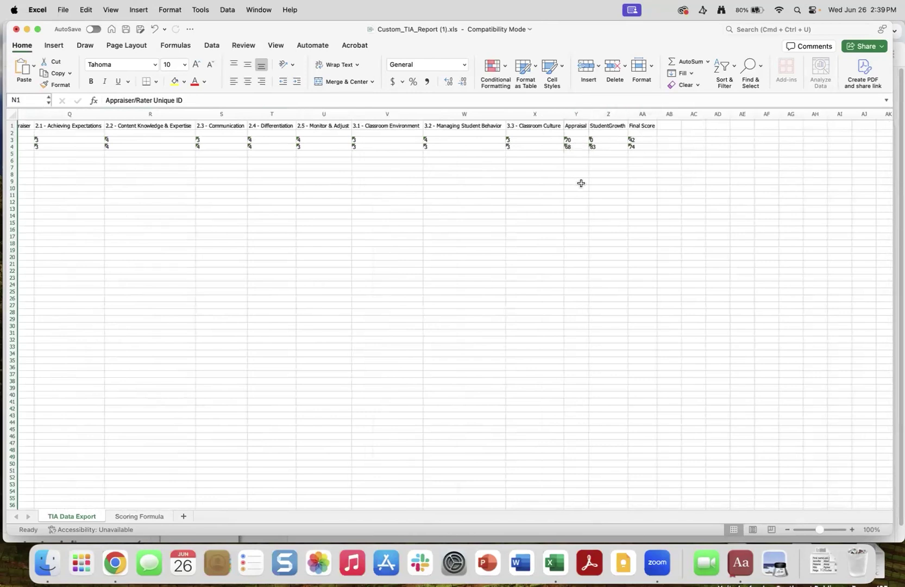